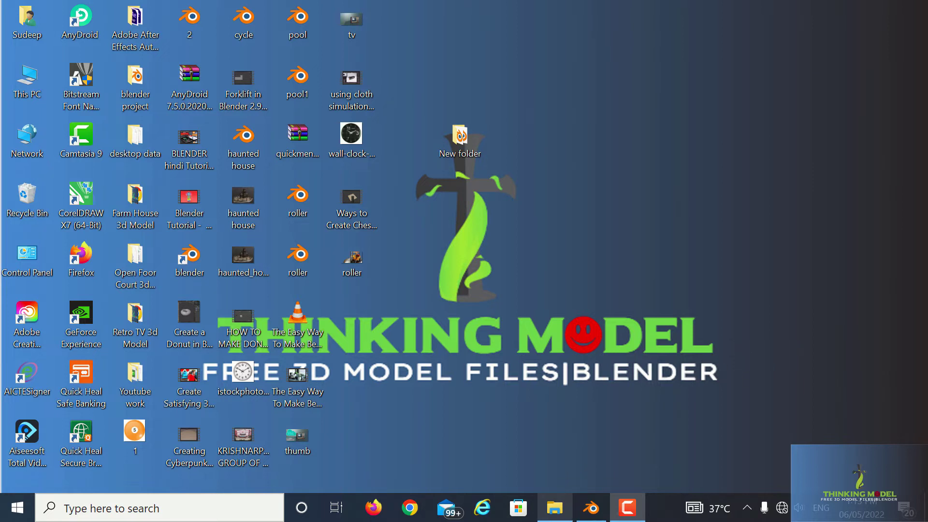
# Step: Restore Blender, hide the sidebar, and orbit out of camera view to an angled wireframe forklift
pyautogui.click(587, 504)
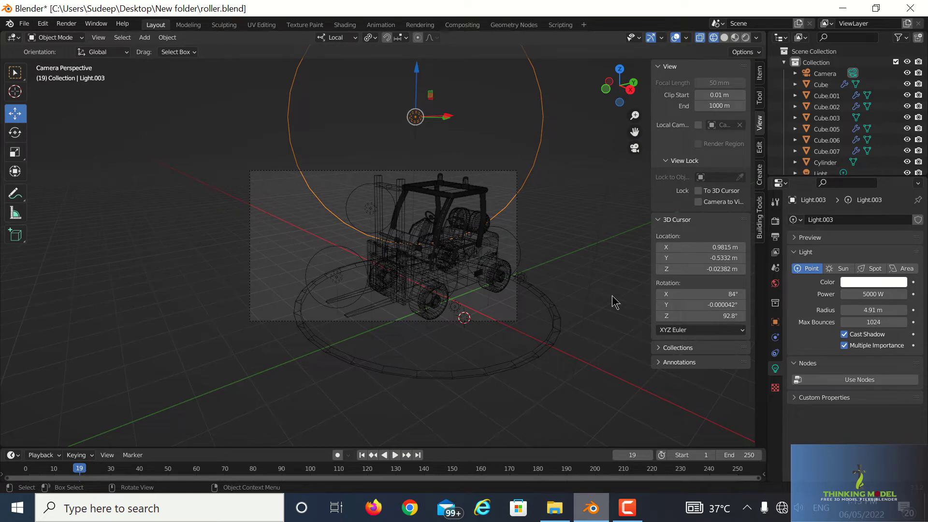
pyautogui.press('n')
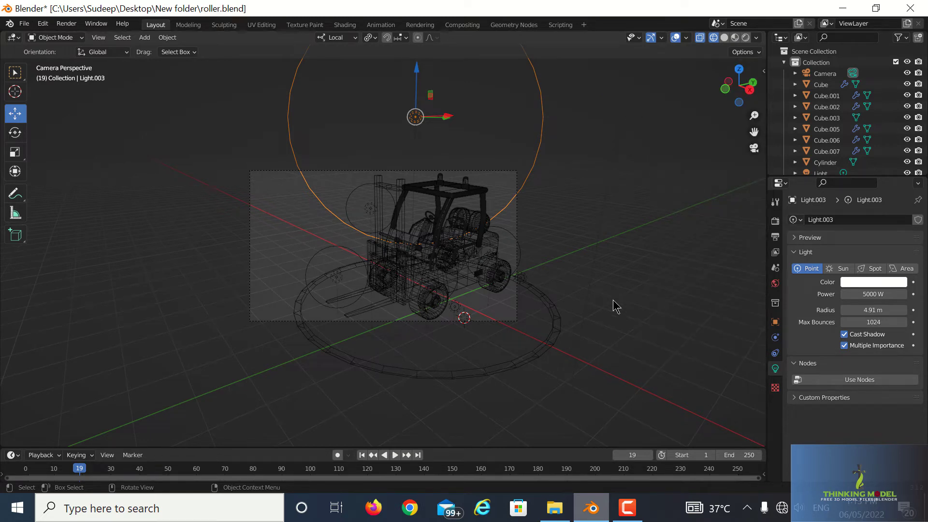
pyautogui.moveTo(613, 301)
pyautogui.mouseDown(button='middle')
pyautogui.moveTo(523, 282)
pyautogui.moveTo(578, 252)
pyautogui.moveTo(668, 248)
pyautogui.moveTo(607, 292)
pyautogui.mouseUp(button='middle')
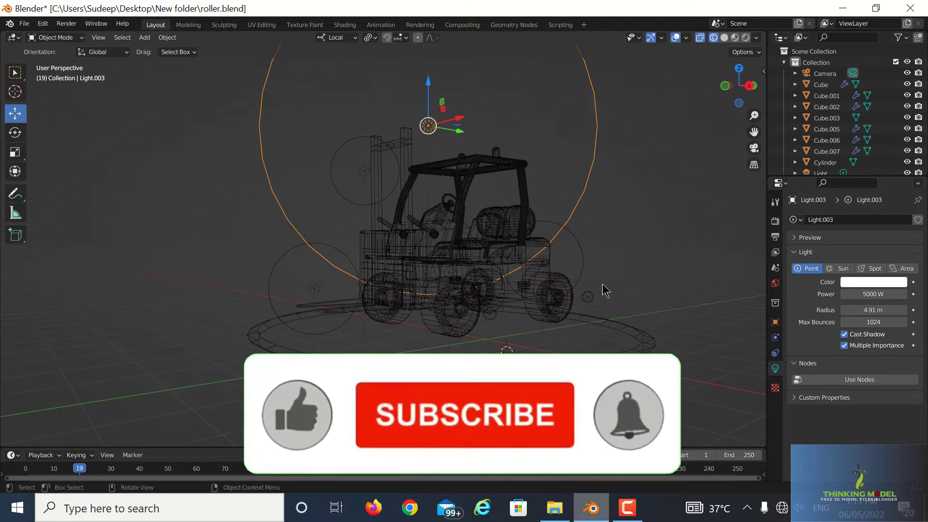
pyautogui.scroll(5, 604, 289)
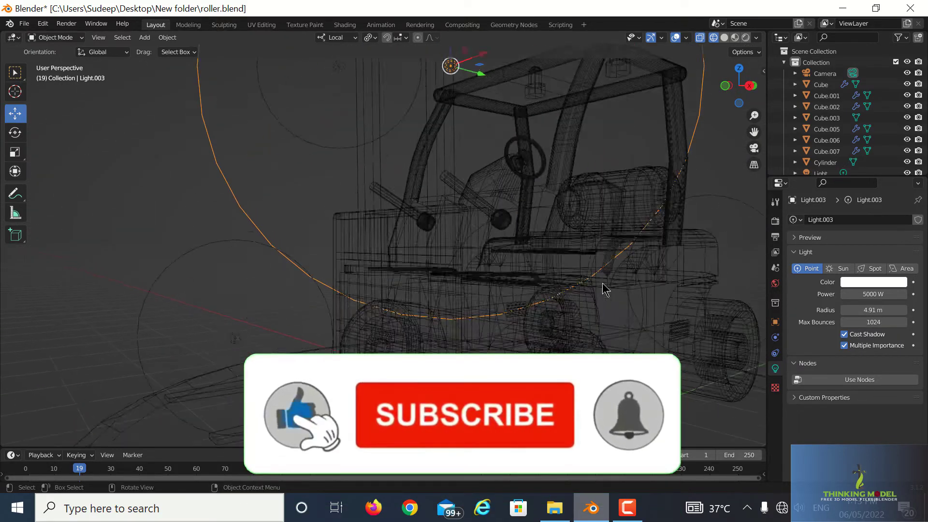
pyautogui.scroll(-5, 602, 283)
pyautogui.moveTo(618, 242)
pyautogui.mouseDown(button='middle')
pyautogui.moveTo(643, 279)
pyautogui.moveTo(705, 89)
pyautogui.mouseUp(button='middle')
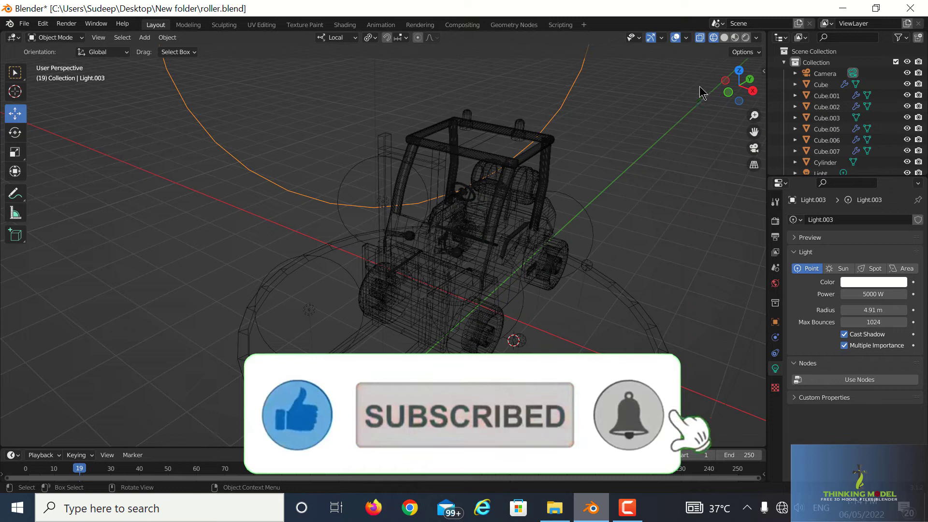
# Step: Switch the viewport to Solid shading and orbit and zoom around the forklift
pyautogui.click(723, 38)
pyautogui.moveTo(625, 224)
pyautogui.mouseDown(button='middle')
pyautogui.moveTo(579, 219)
pyautogui.moveTo(556, 250)
pyautogui.moveTo(556, 271)
pyautogui.moveTo(517, 291)
pyautogui.moveTo(566, 305)
pyautogui.moveTo(526, 301)
pyautogui.moveTo(474, 326)
pyautogui.moveTo(391, 299)
pyautogui.moveTo(273, 127)
pyautogui.moveTo(319, 188)
pyautogui.moveTo(334, 231)
pyautogui.moveTo(279, 240)
pyautogui.moveTo(324, 302)
pyautogui.mouseUp(button='middle')
pyautogui.scroll(-2, 555, 250)
pyautogui.scroll(3, 518, 291)
pyautogui.scroll(-3, 528, 296)
pyautogui.scroll(3, 569, 307)
pyautogui.scroll(2, 568, 308)
pyautogui.scroll(2, 526, 302)
pyautogui.scroll(2, 526, 302)
pyautogui.scroll(-4, 524, 300)
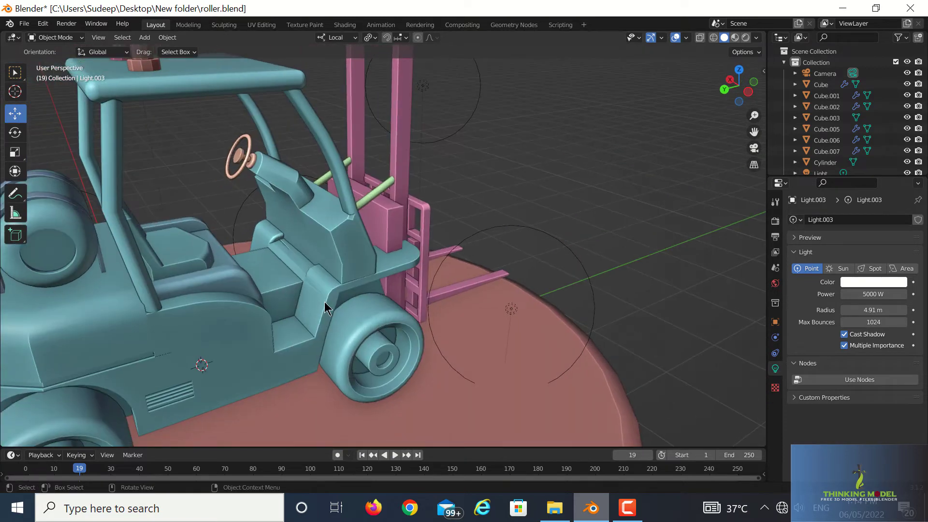
pyautogui.scroll(-3, 212, 362)
# Step: Orbit in close to the round base's edge and zoom to inspect it
pyautogui.moveTo(224, 348)
pyautogui.mouseDown(button='middle')
pyautogui.moveTo(286, 303)
pyautogui.moveTo(276, 279)
pyautogui.moveTo(353, 309)
pyautogui.moveTo(586, 344)
pyautogui.moveTo(570, 333)
pyautogui.mouseUp(button='middle')
pyautogui.scroll(-5, 537, 342)
pyautogui.scroll(2, 615, 350)
pyautogui.scroll(-3, 608, 334)
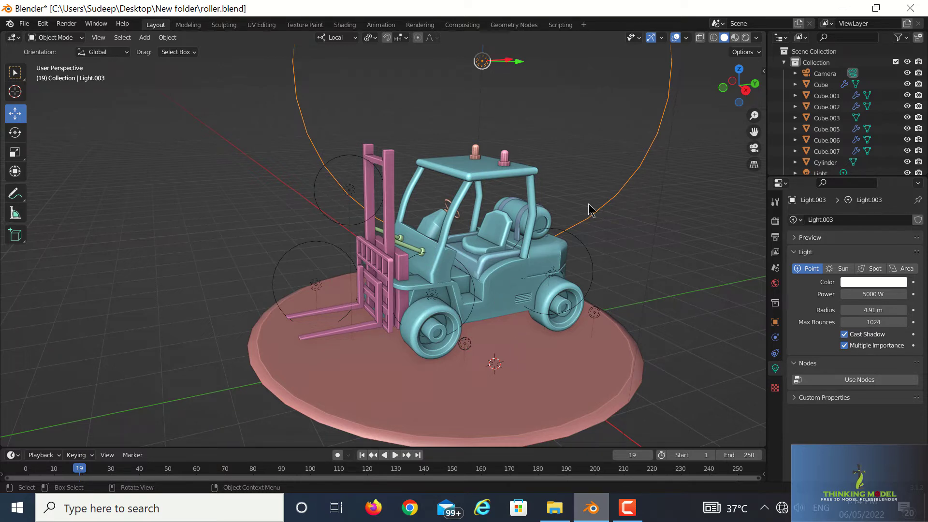
# Step: In Viewport Shading options, try Material colour, toggle Cavity off and on, then return to Random colours
pyautogui.click(757, 38)
pyautogui.click(756, 38)
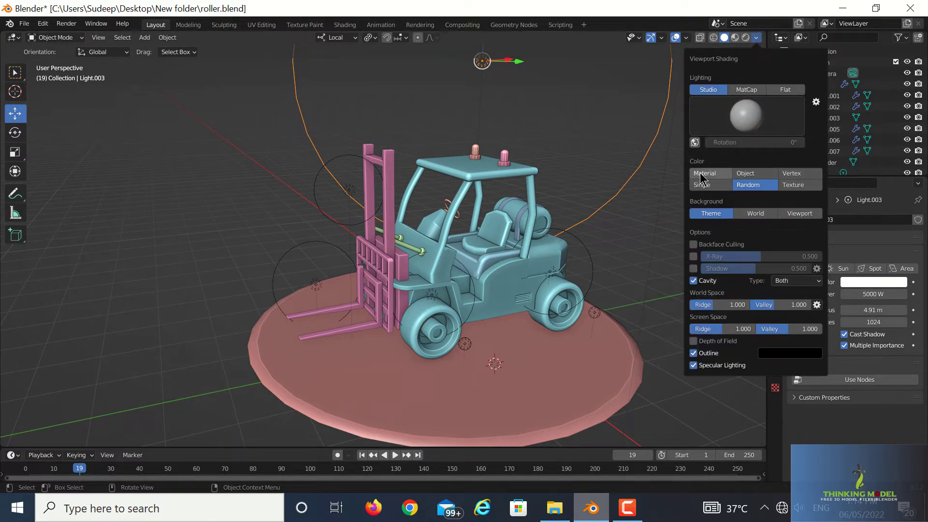
pyautogui.click(702, 175)
pyautogui.click(695, 282)
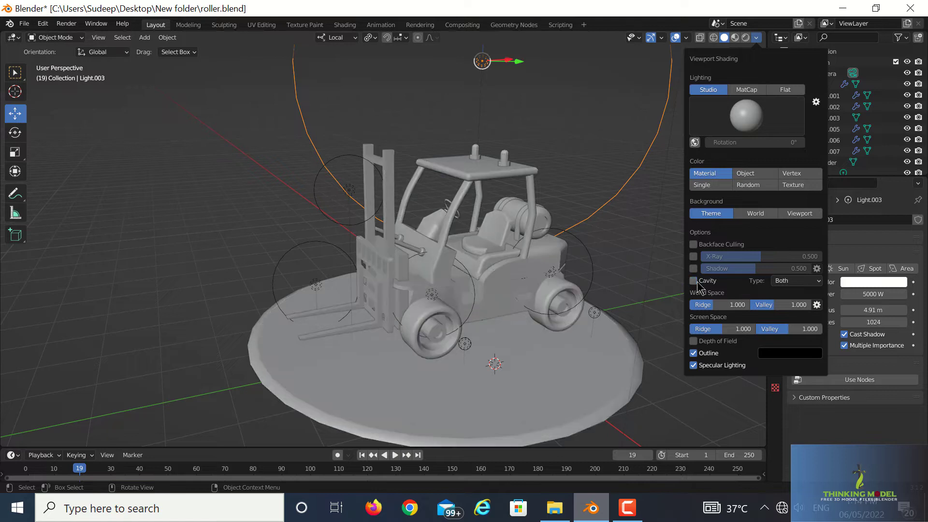
pyautogui.click(695, 280)
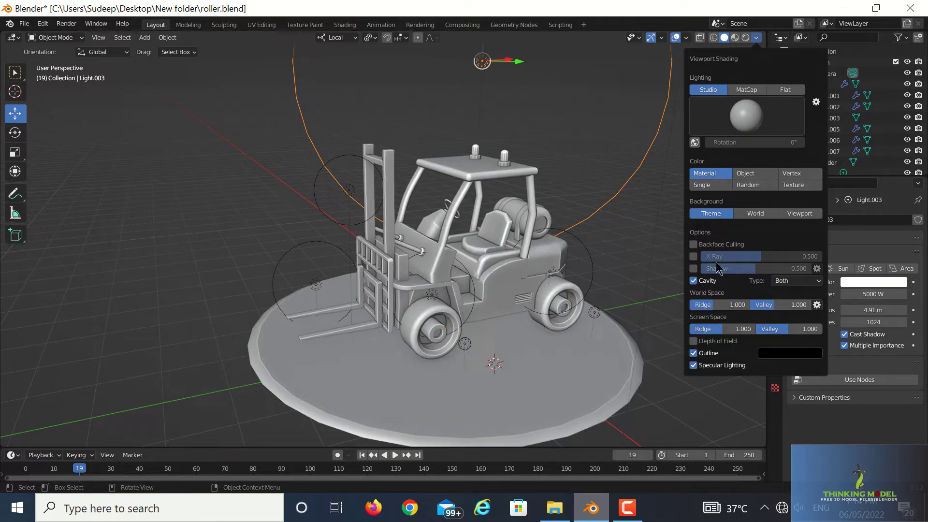
pyautogui.click(753, 187)
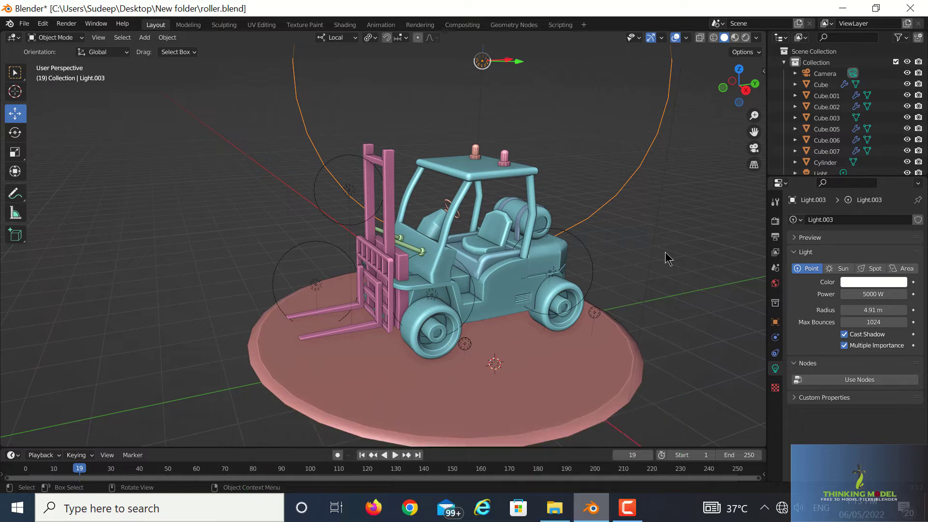
# Step: Preview the forklift in Material Preview, zoom in, then switch to Rendered shading
pyautogui.click(735, 38)
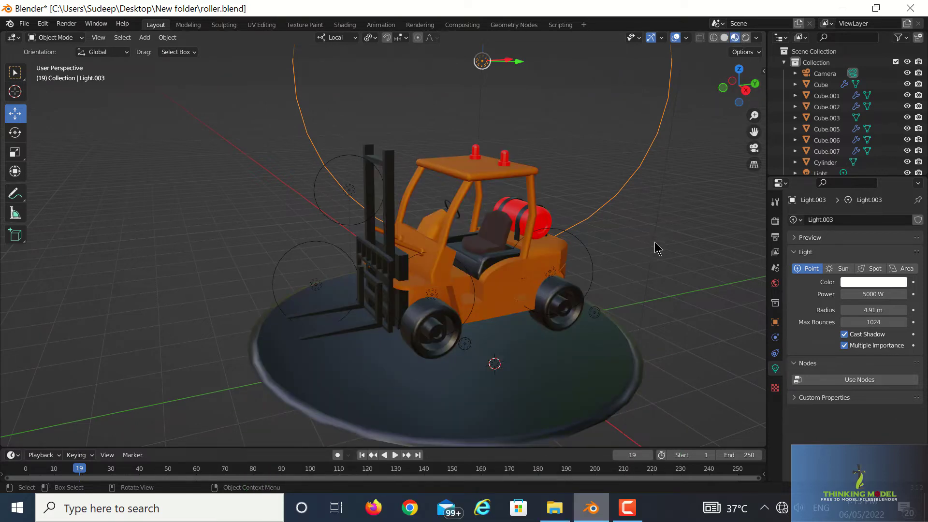
pyautogui.scroll(2, 648, 232)
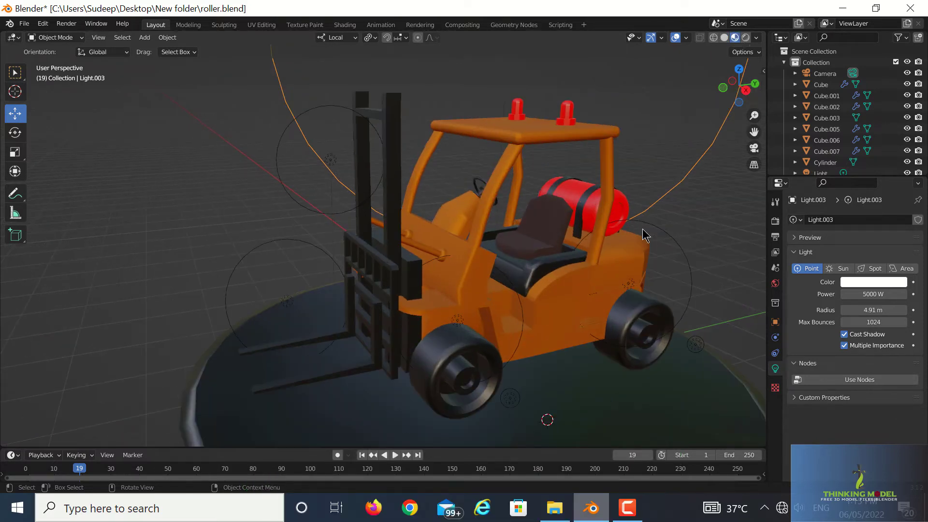
pyautogui.click(746, 39)
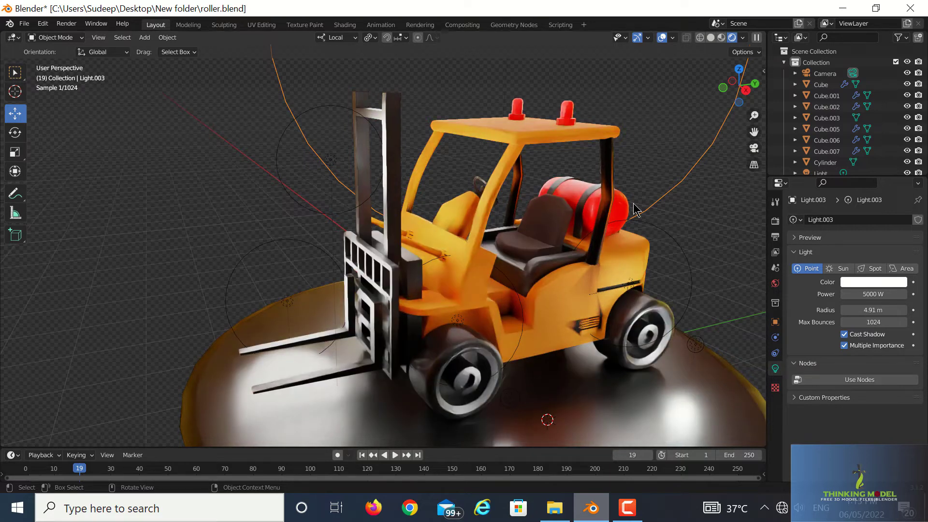
# Step: Change the render engine from Cycles to Eevee and orbit to a frontal view
pyautogui.click(776, 220)
pyautogui.click(865, 220)
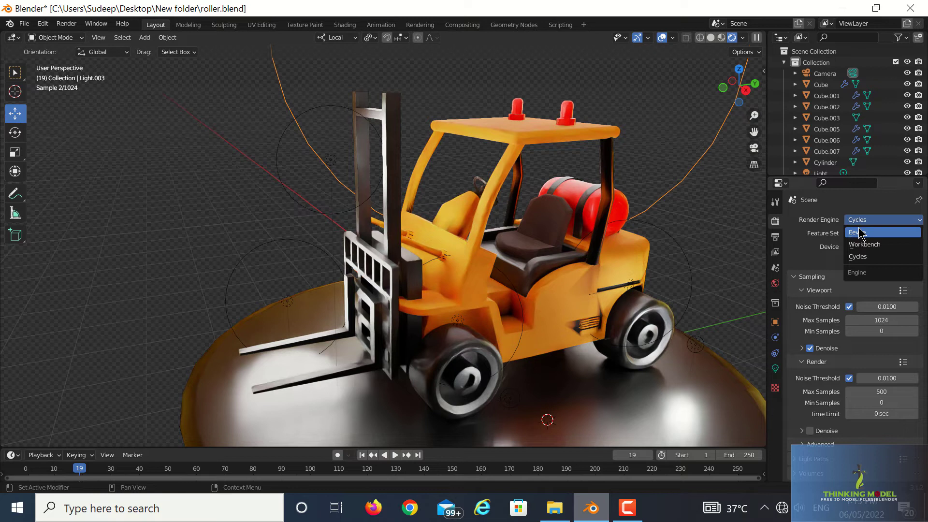
pyautogui.press('Return')
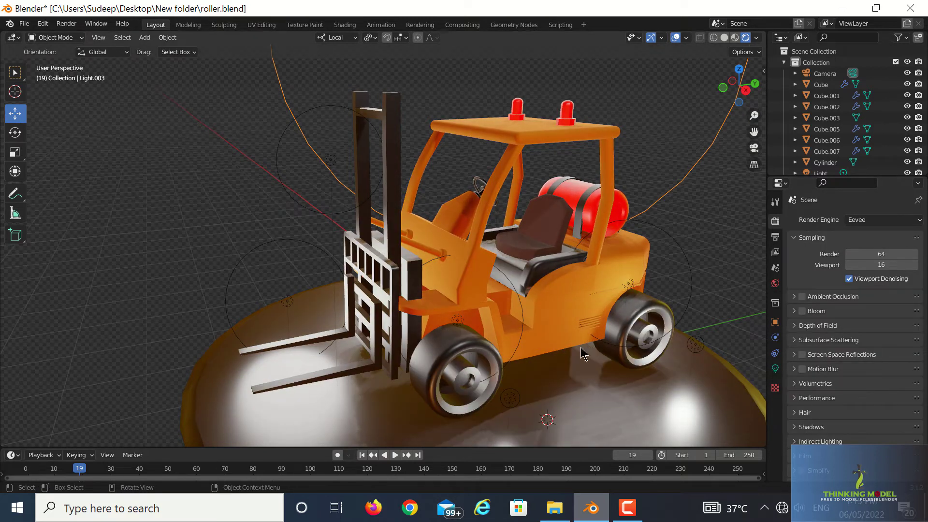
pyautogui.scroll(-2, 582, 353)
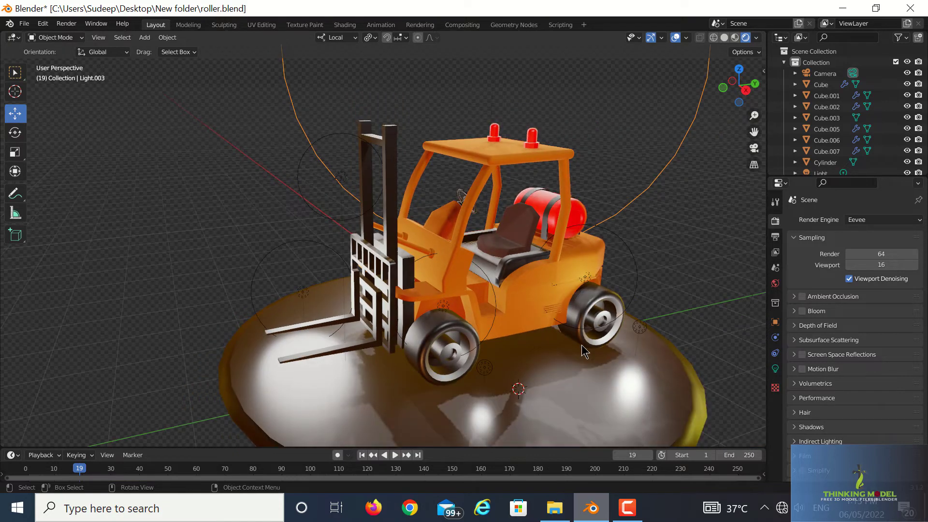
pyautogui.moveTo(585, 355); pyautogui.dragTo(605, 369, button='middle')
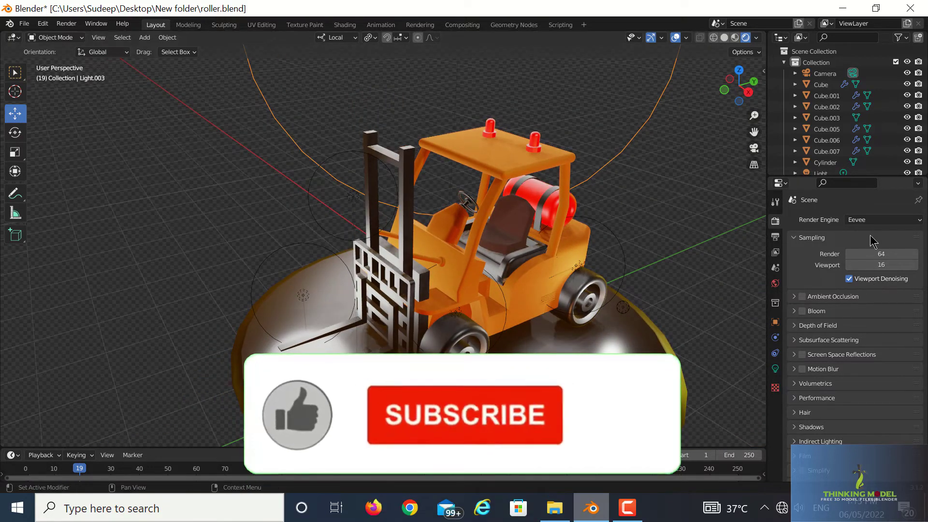
# Step: Set the render engine back to Cycles, orbit around the rendered forklift, then minimize Blender
pyautogui.click(865, 219)
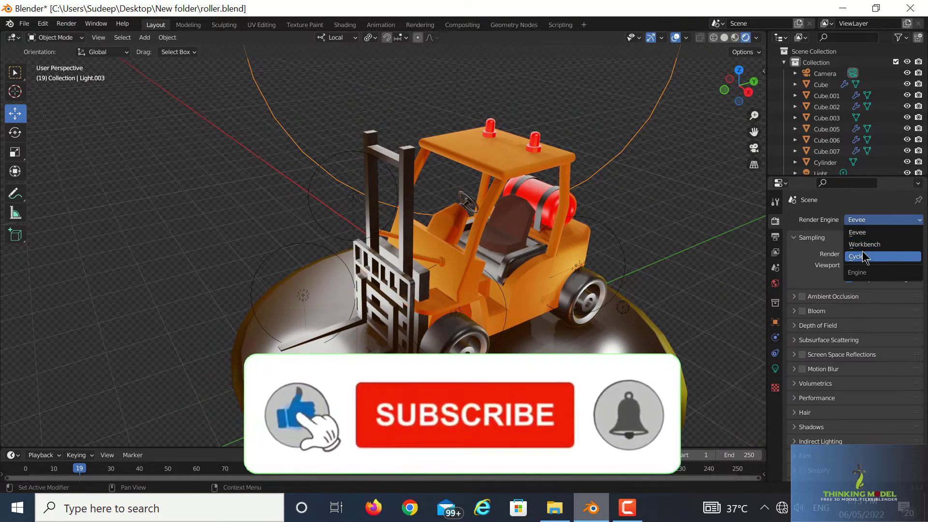
pyautogui.click(858, 256)
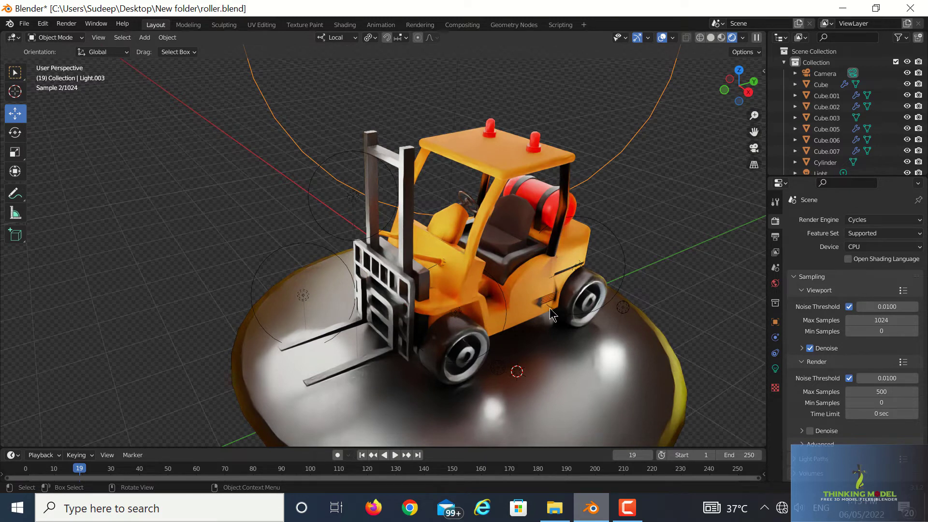
pyautogui.moveTo(552, 314); pyautogui.dragTo(517, 285, button='middle')
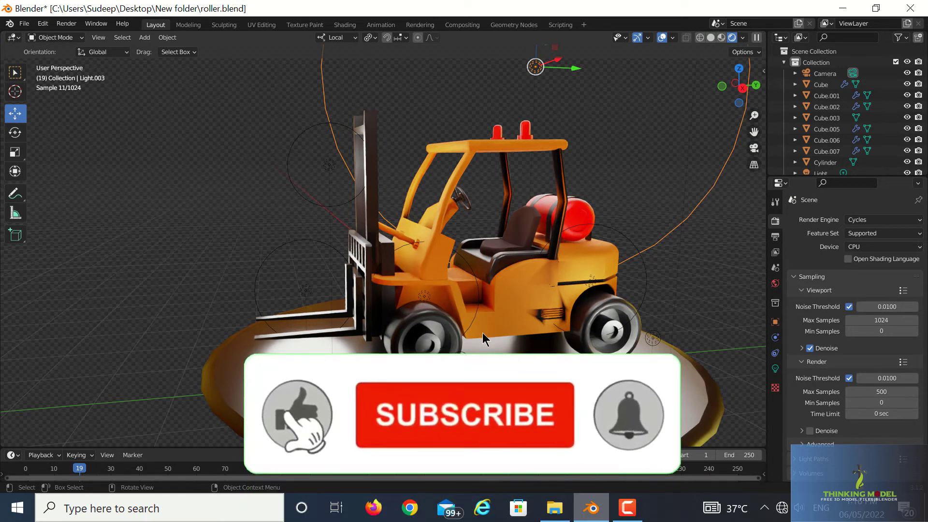
pyautogui.moveTo(517, 285); pyautogui.dragTo(483, 261, button='middle')
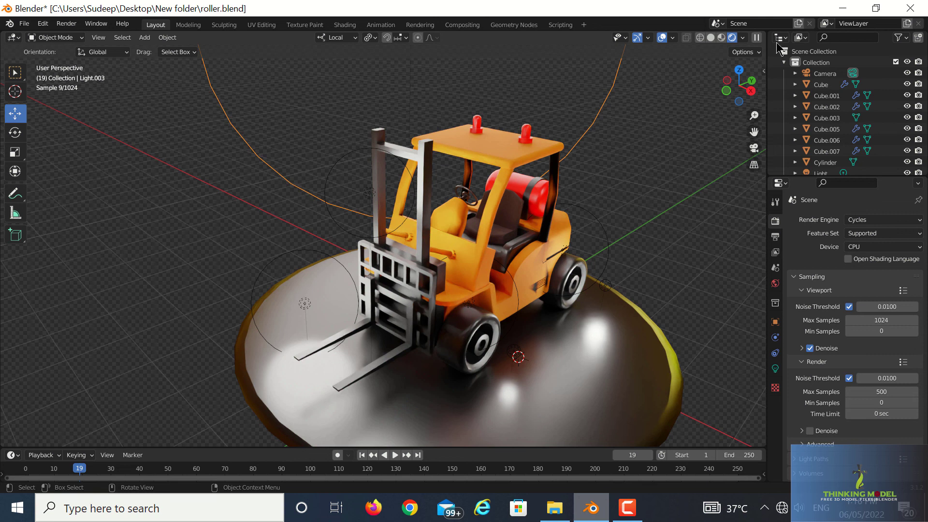
pyautogui.moveTo(620, 222); pyautogui.dragTo(514, 234, button='middle')
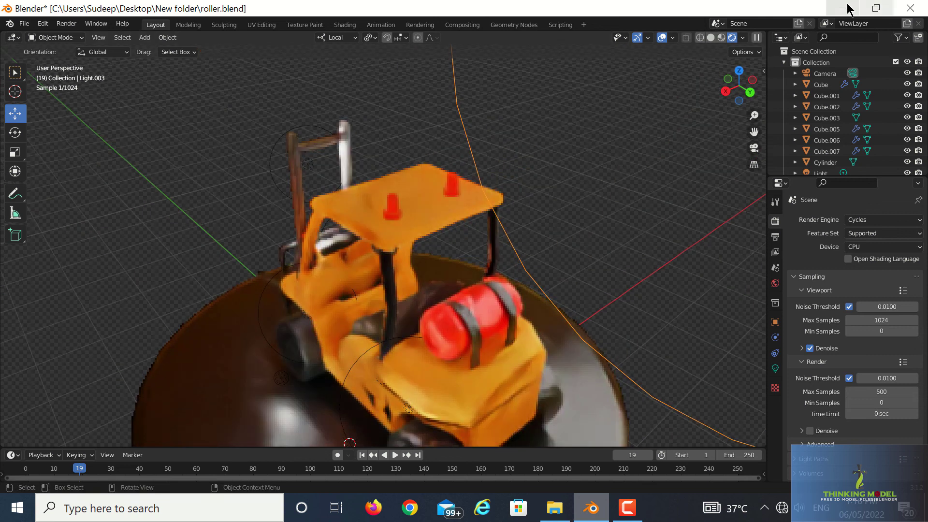
pyautogui.click(842, 8)
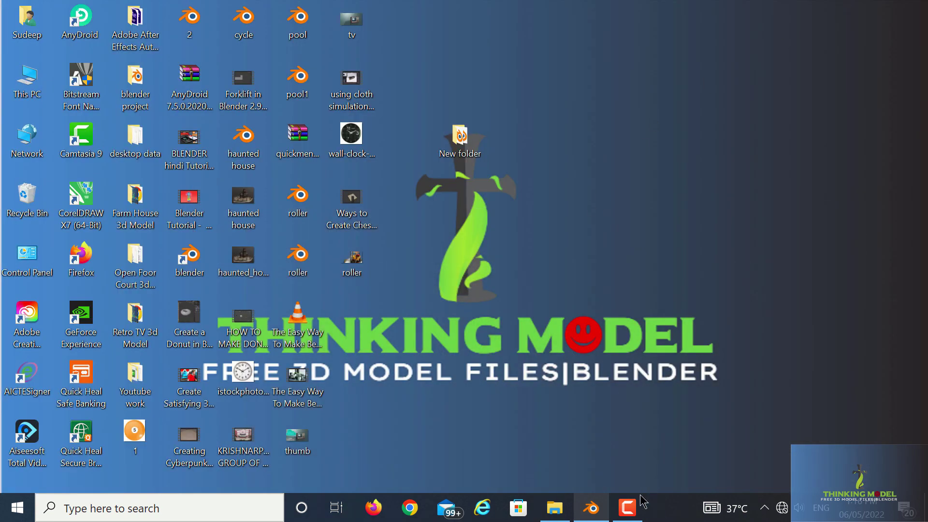